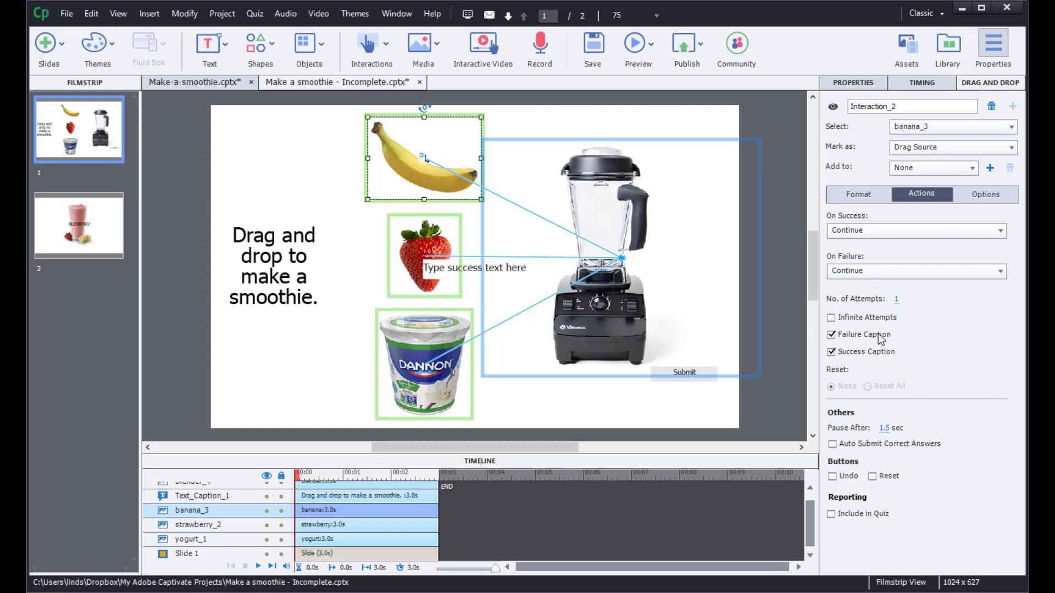
# Step: Turn off the failure and success captions for the drag-and-drop interaction
pyautogui.click(876, 354)
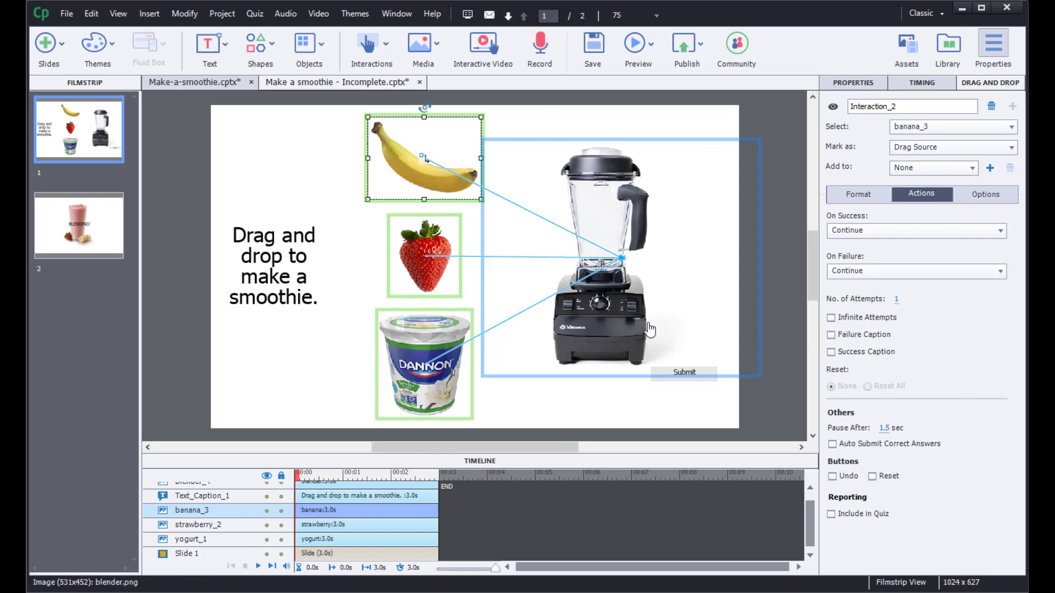
pyautogui.click(854, 354)
pyautogui.click(463, 268)
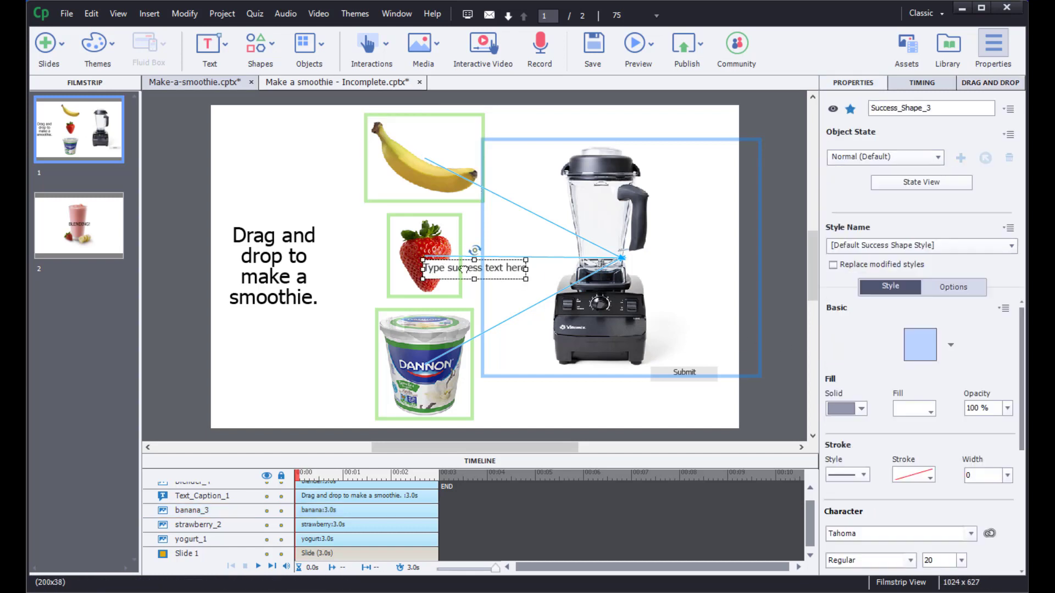
pyautogui.click(722, 285)
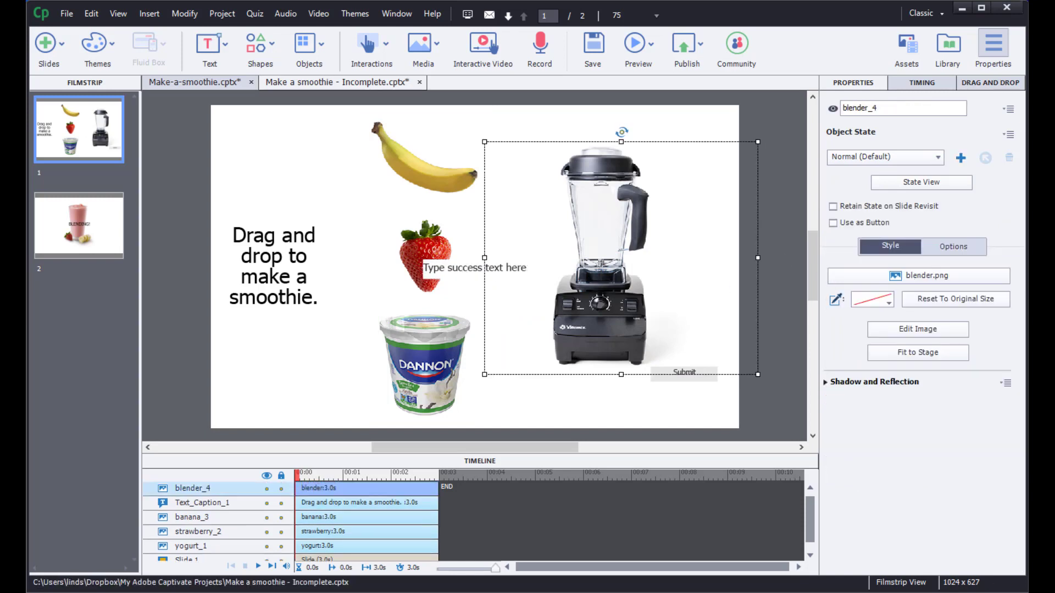
pyautogui.click(994, 83)
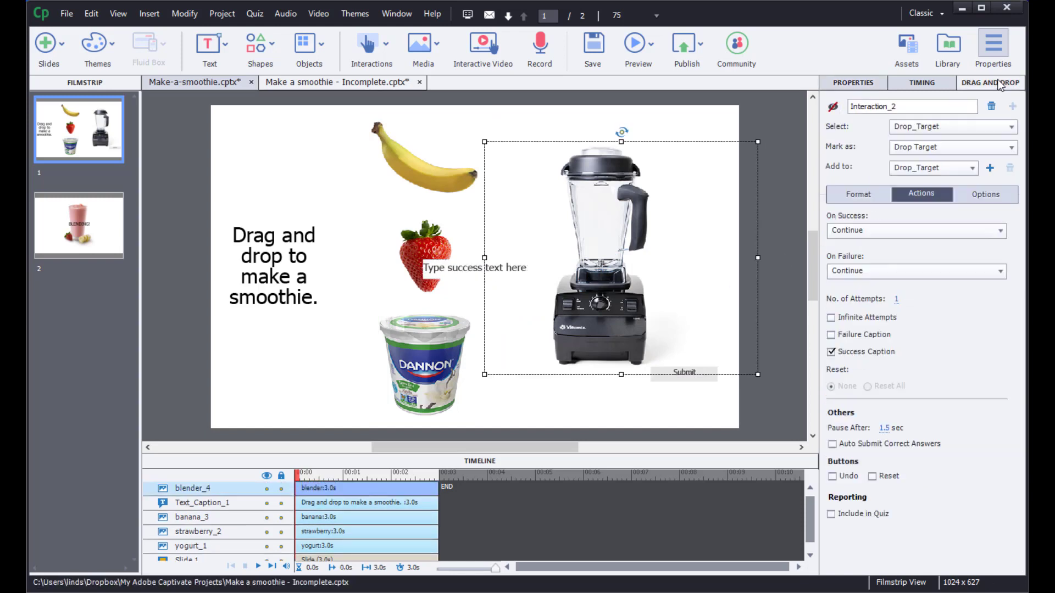
pyautogui.click(876, 354)
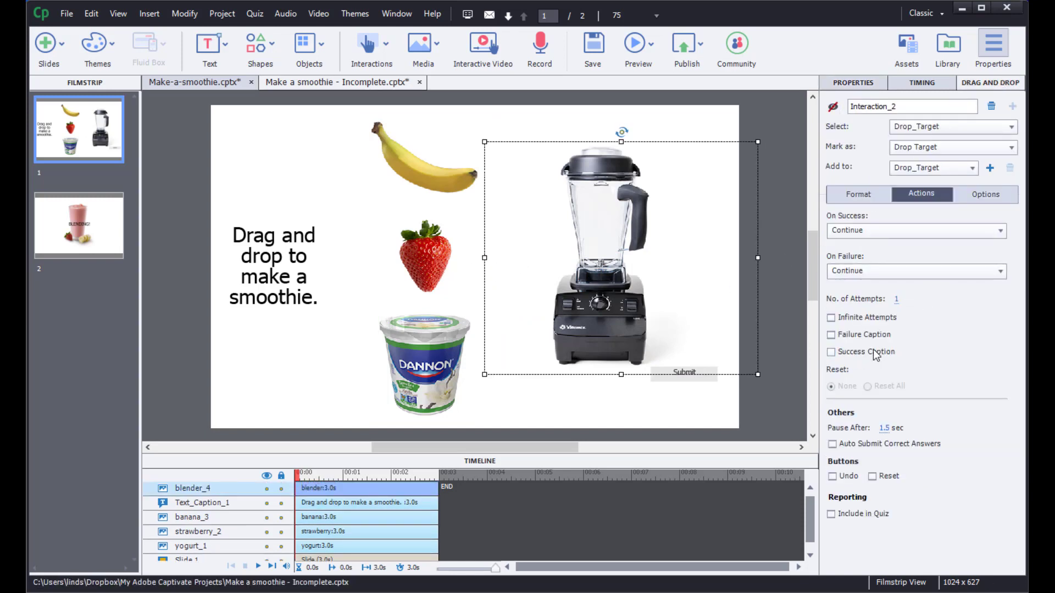
# Step: Move the Submit button off the slide and turn on automatic submission of correct answers
pyautogui.click(793, 378)
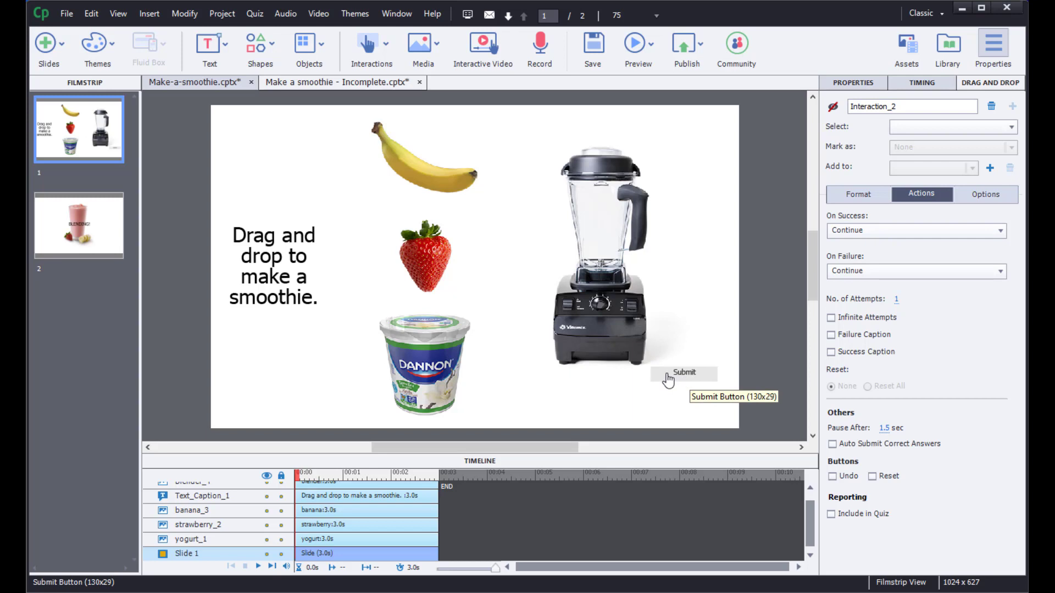
pyautogui.moveTo(667, 379); pyautogui.dragTo(770, 384)
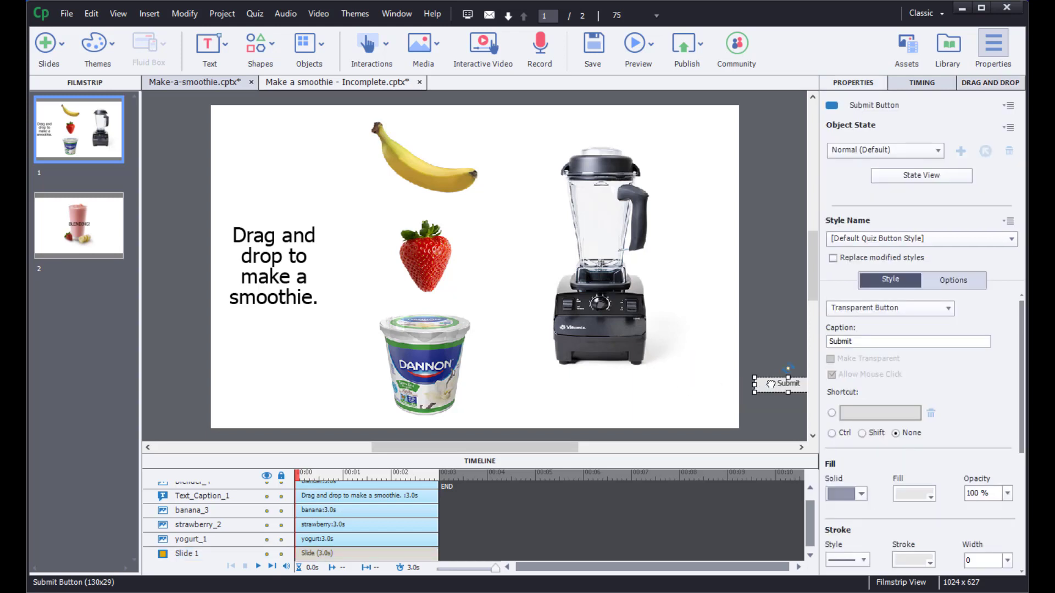
pyautogui.click(764, 338)
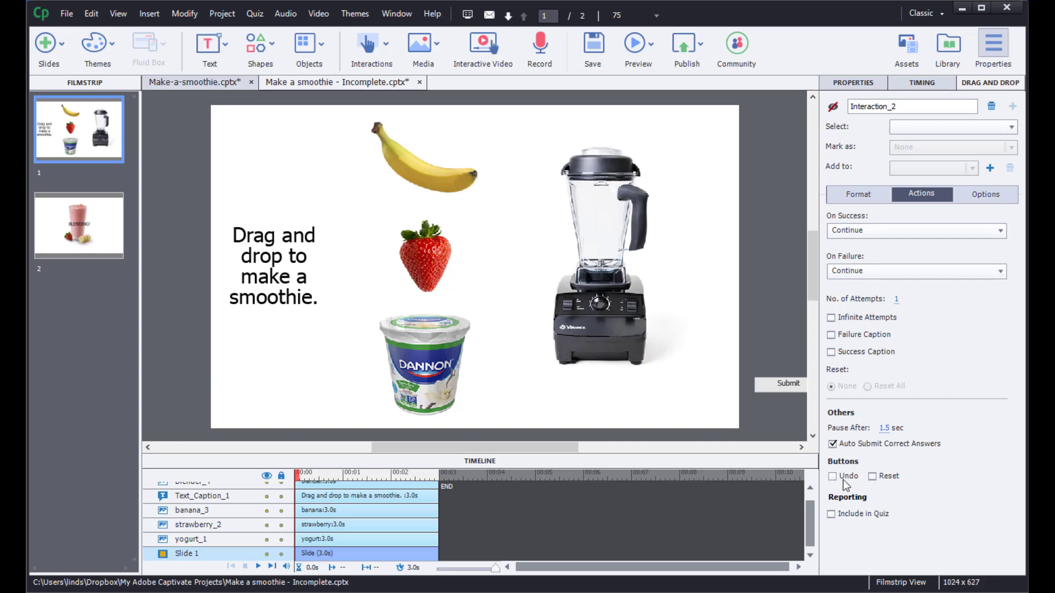
# Step: Try out the optional Undo and Reset buttons for the interaction
pyautogui.click(828, 477)
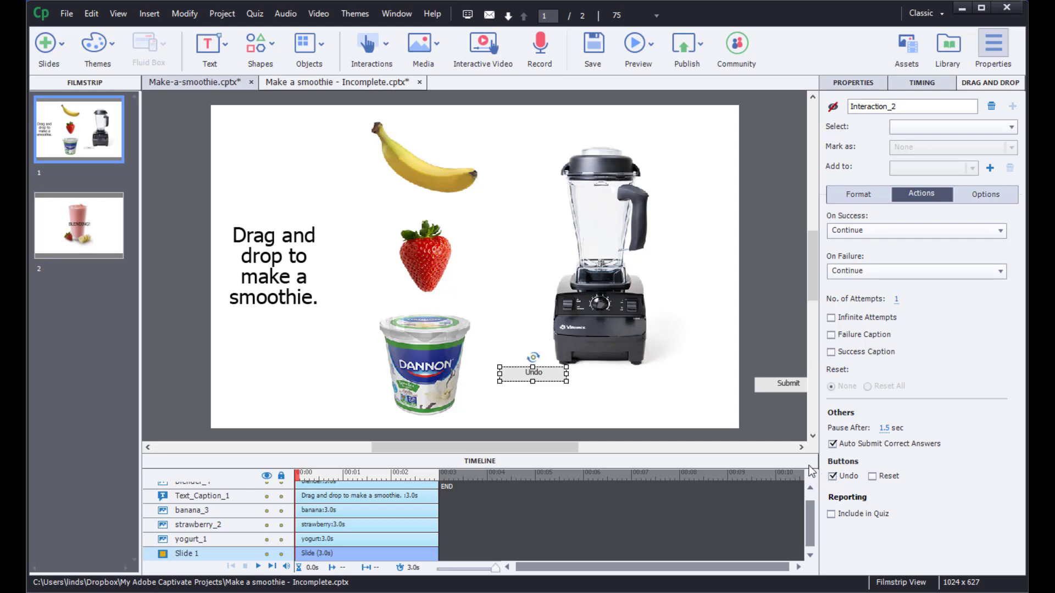
pyautogui.click(832, 476)
pyautogui.click(872, 477)
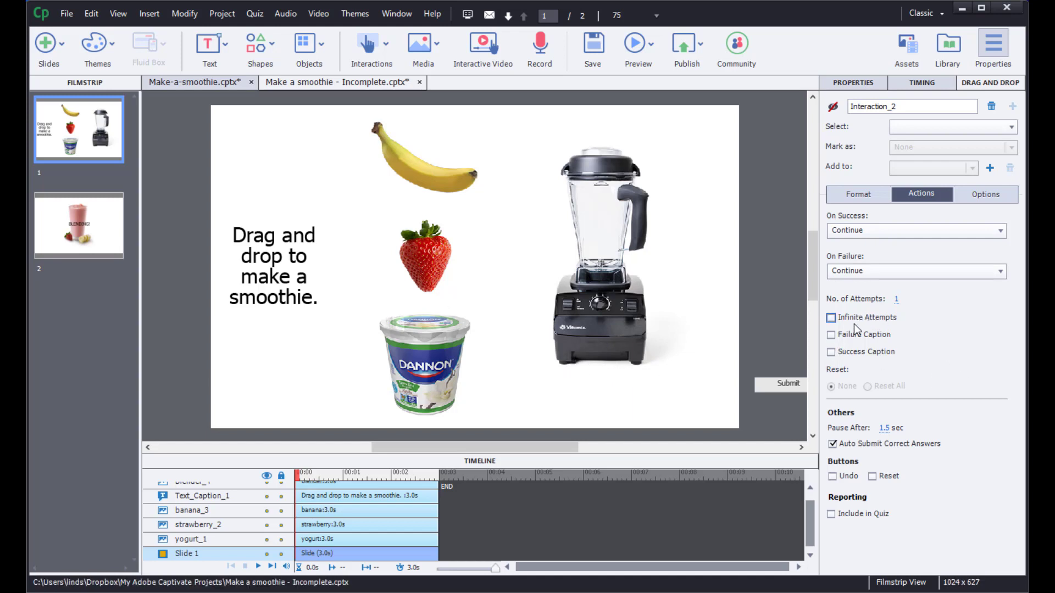
# Step: Allow infinite attempts for the interaction and set its reset option to Reset All
pyautogui.click(831, 318)
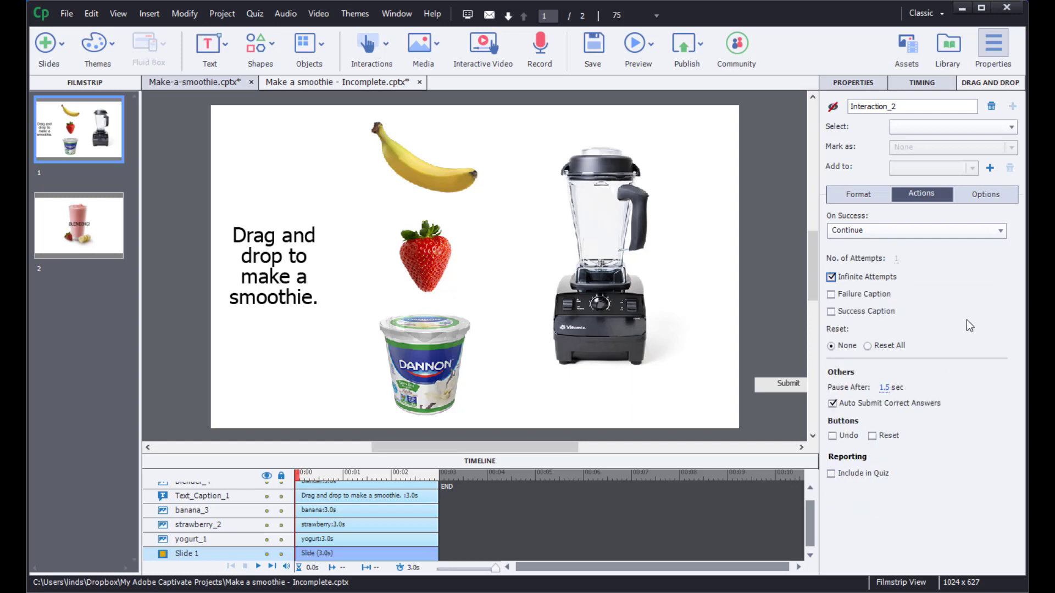
pyautogui.click(880, 348)
pyautogui.click(881, 230)
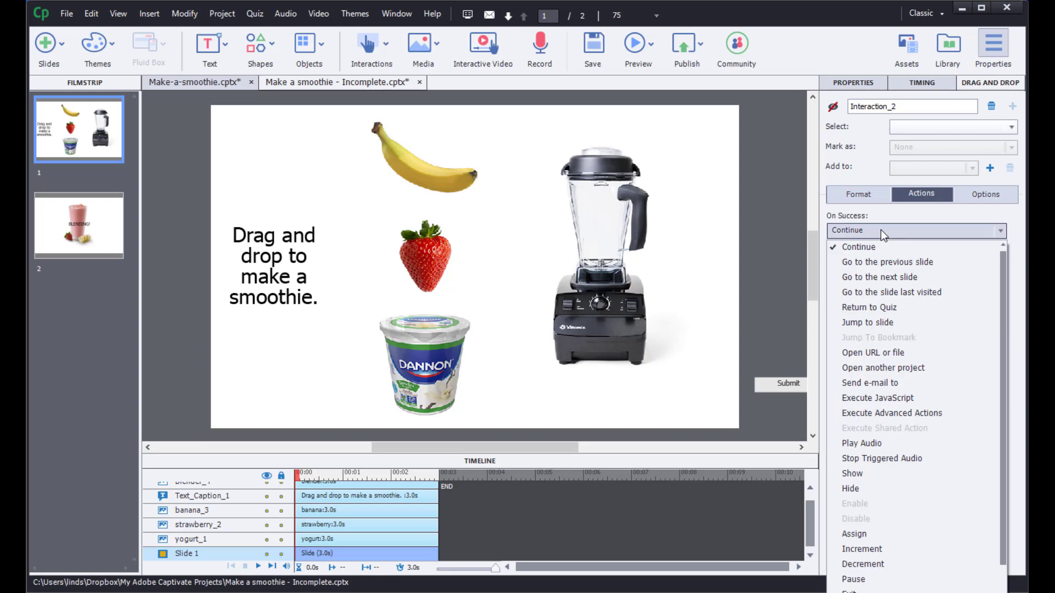
pyautogui.click(881, 229)
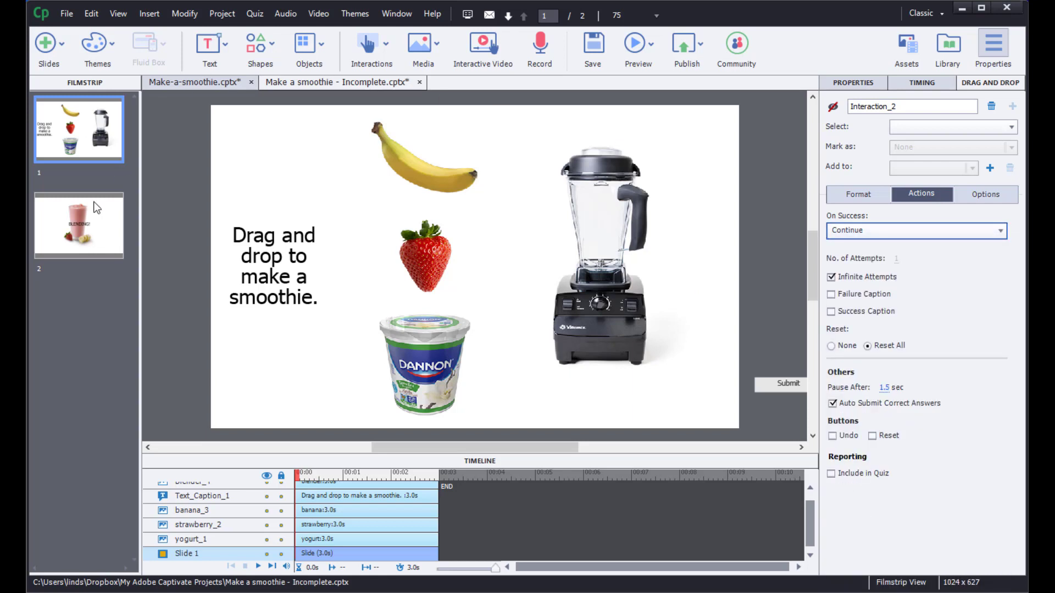
# Step: Preview the whole project, dropping the banana, strawberry and yogurt onto the blender, and close the preview after the smoothie slide
pyautogui.click(74, 218)
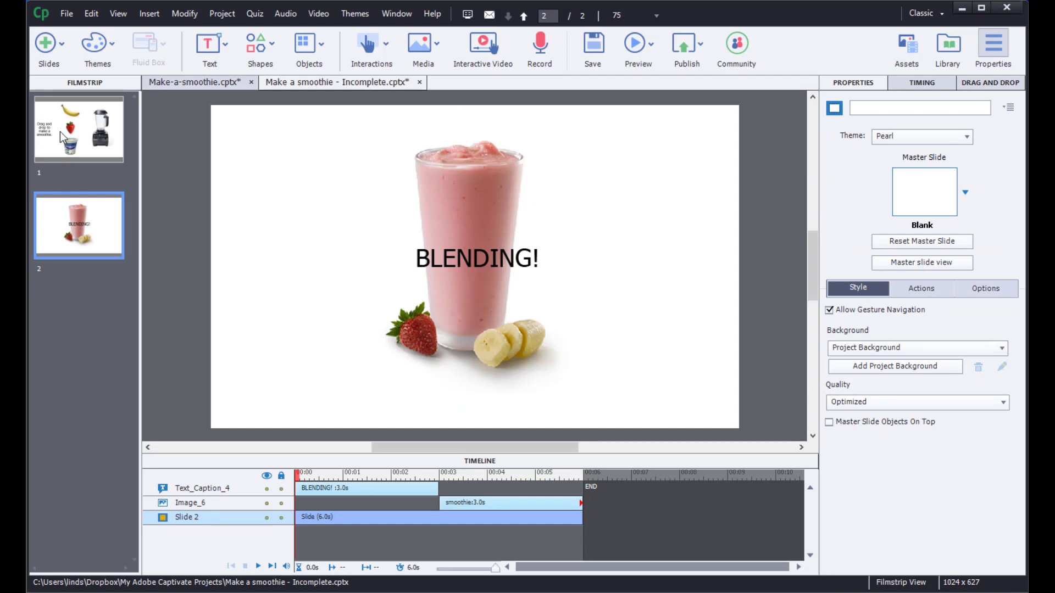
pyautogui.click(74, 137)
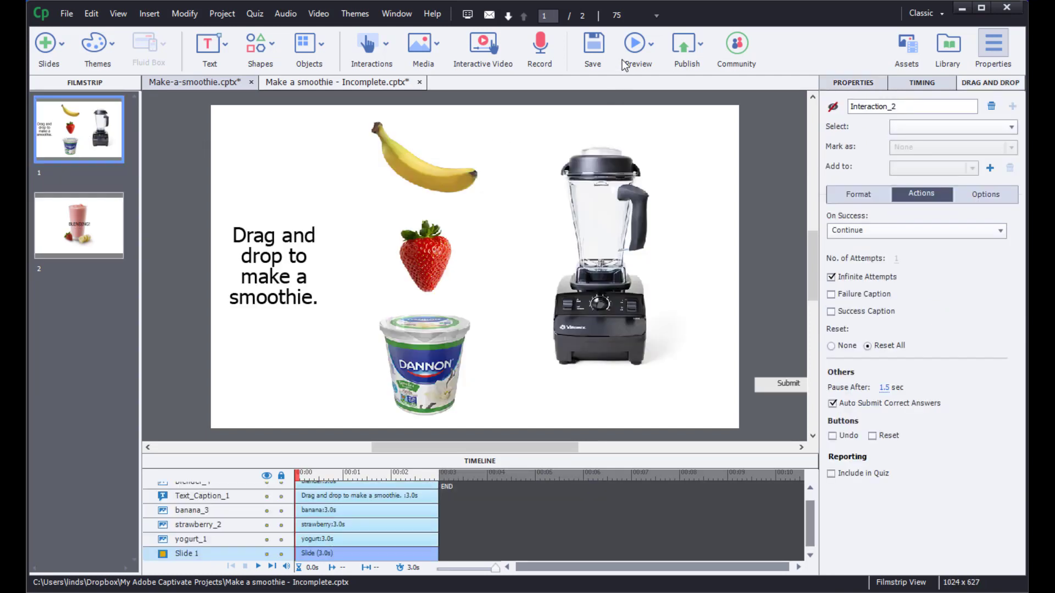
pyautogui.click(635, 48)
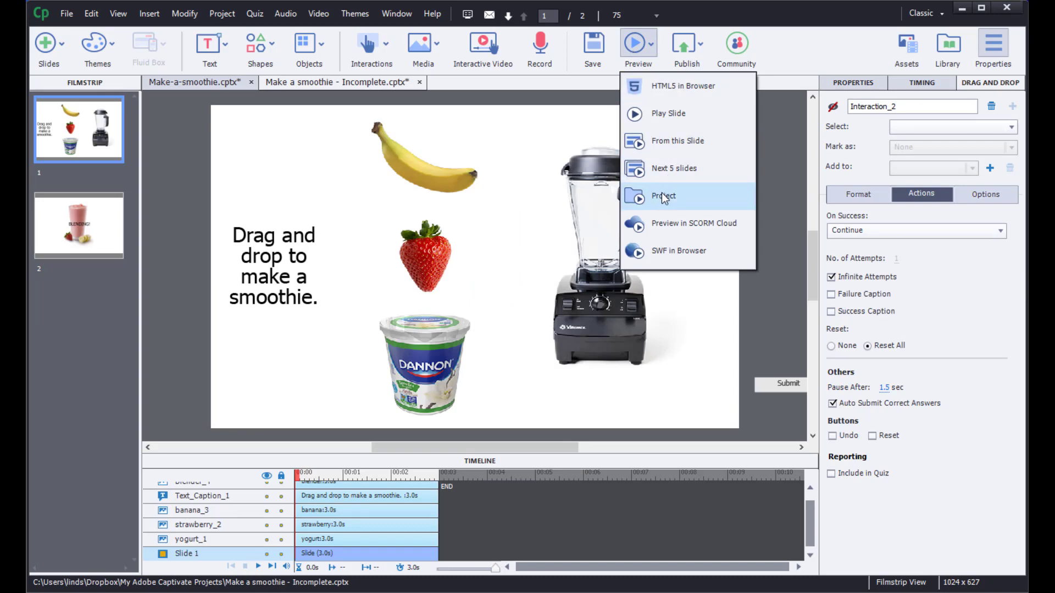
pyautogui.click(663, 196)
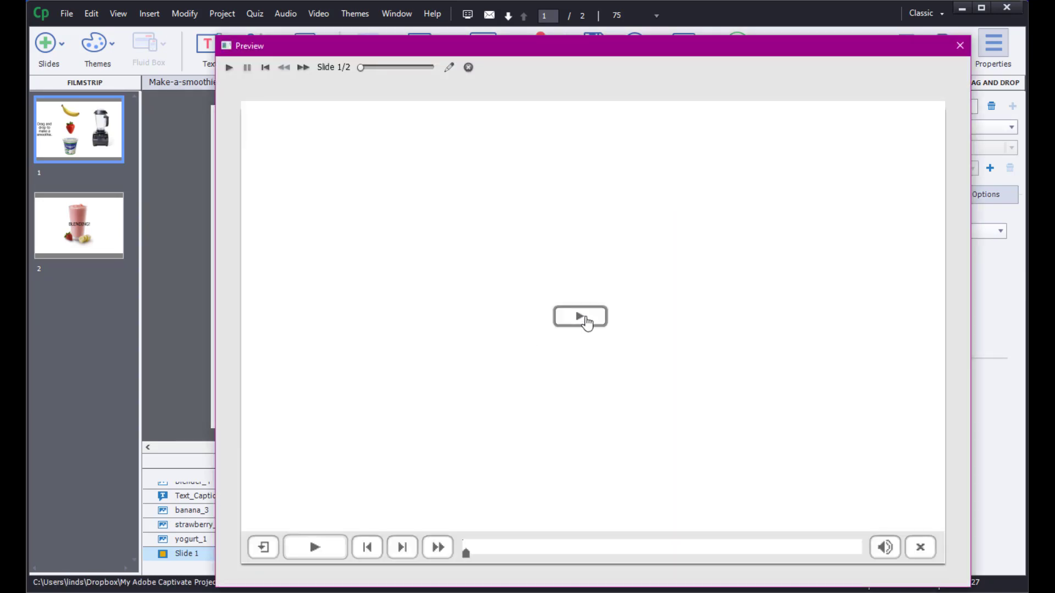
pyautogui.click(586, 321)
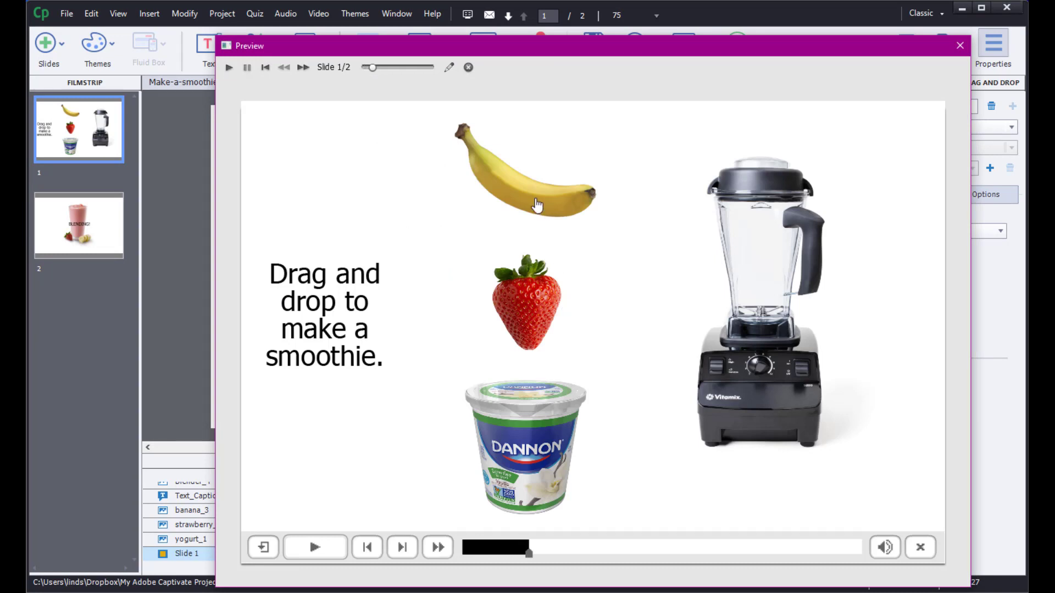
pyautogui.moveTo(536, 205); pyautogui.dragTo(791, 291)
pyautogui.moveTo(560, 314); pyautogui.dragTo(720, 317)
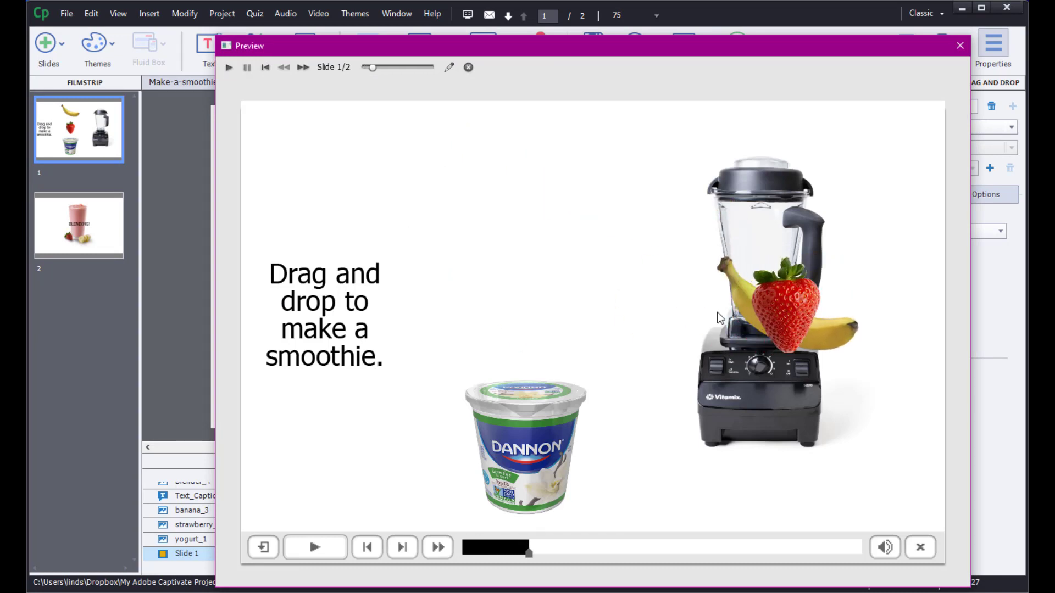
pyautogui.moveTo(530, 434); pyautogui.dragTo(780, 306)
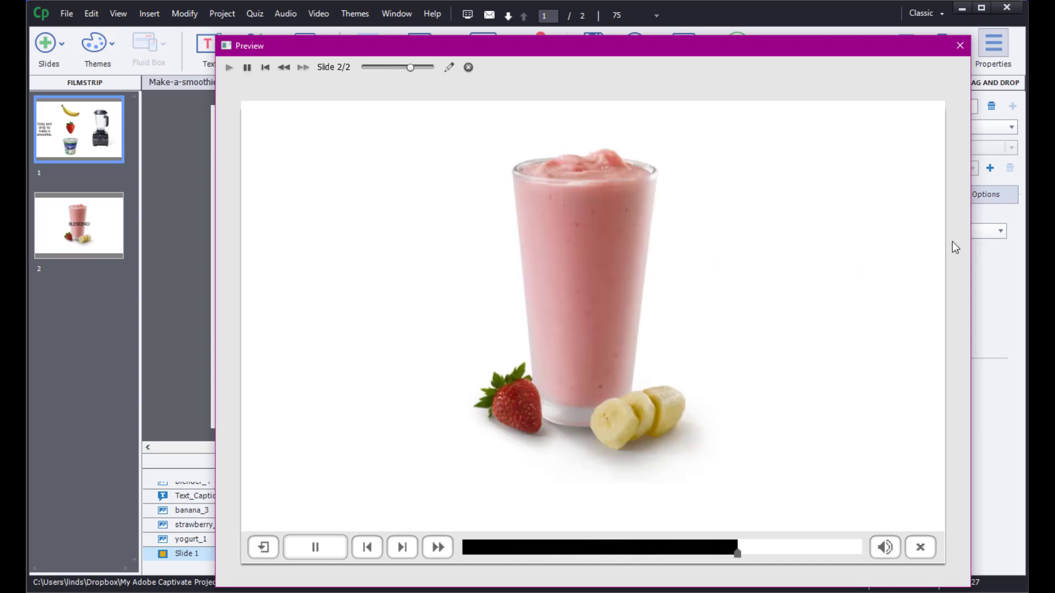
pyautogui.click(962, 46)
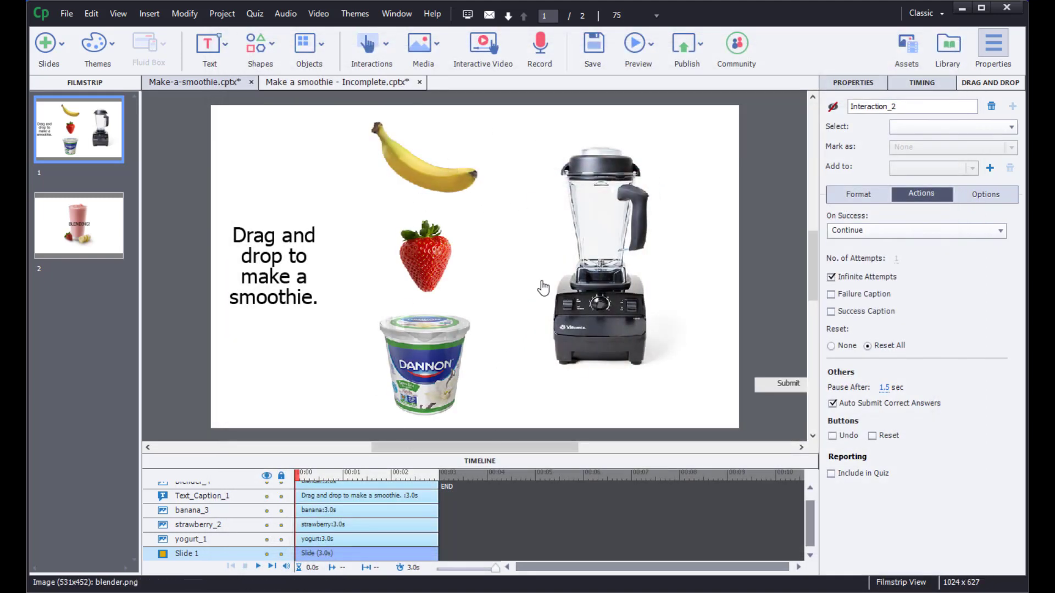
# Step: Apply the Flicker emphasis effect to the "BLENDING!" caption on slide 2
pyautogui.click(76, 239)
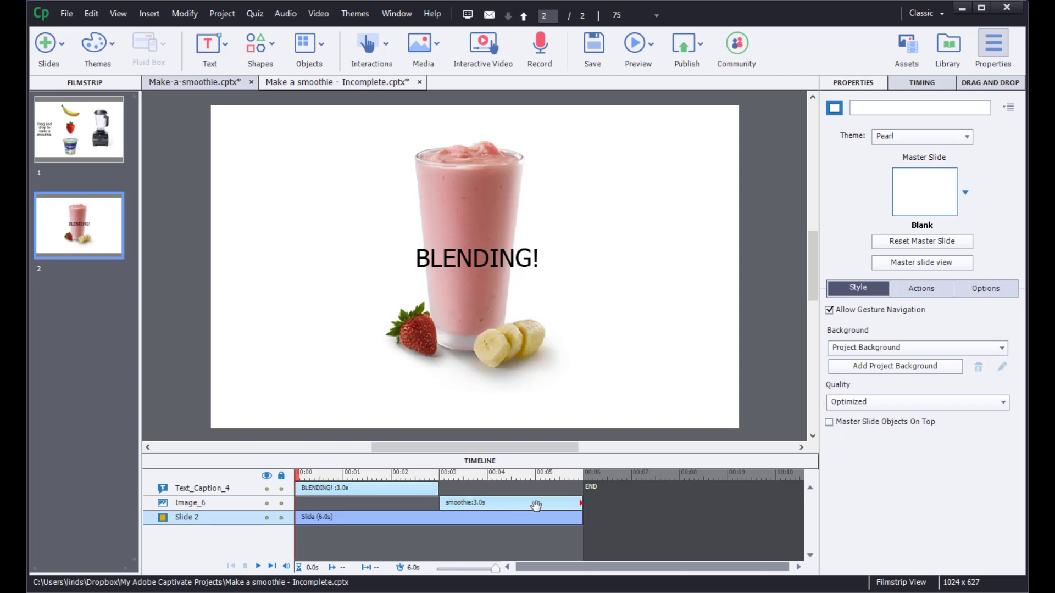
pyautogui.click(465, 262)
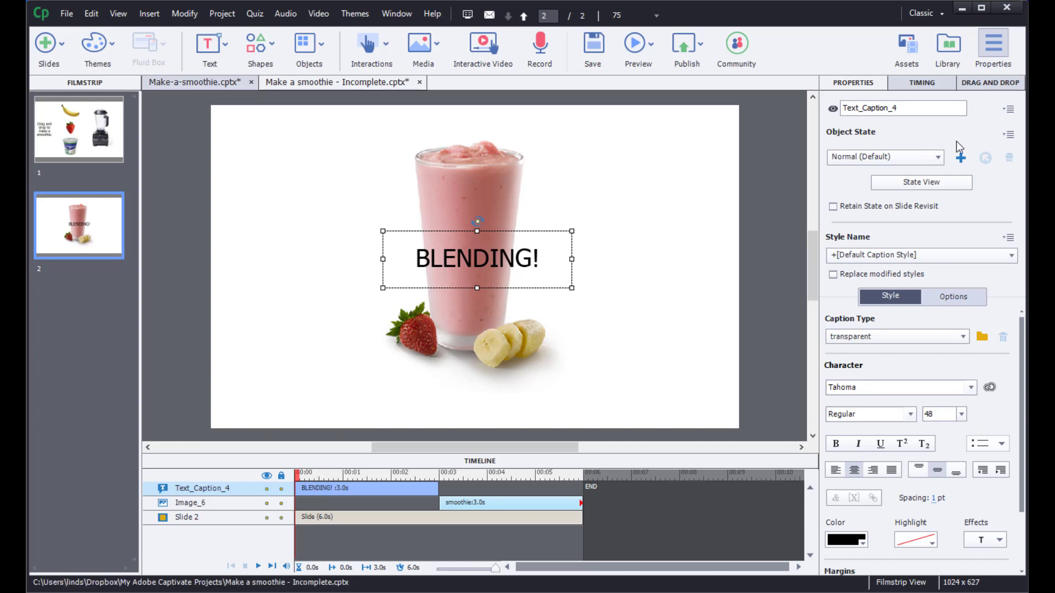
pyautogui.click(917, 82)
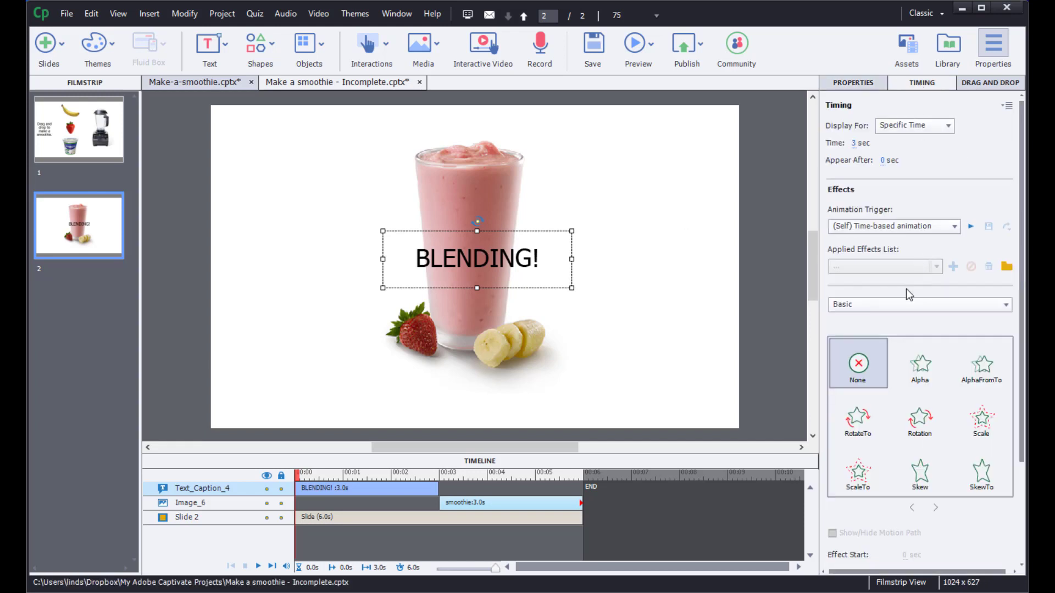
pyautogui.click(930, 303)
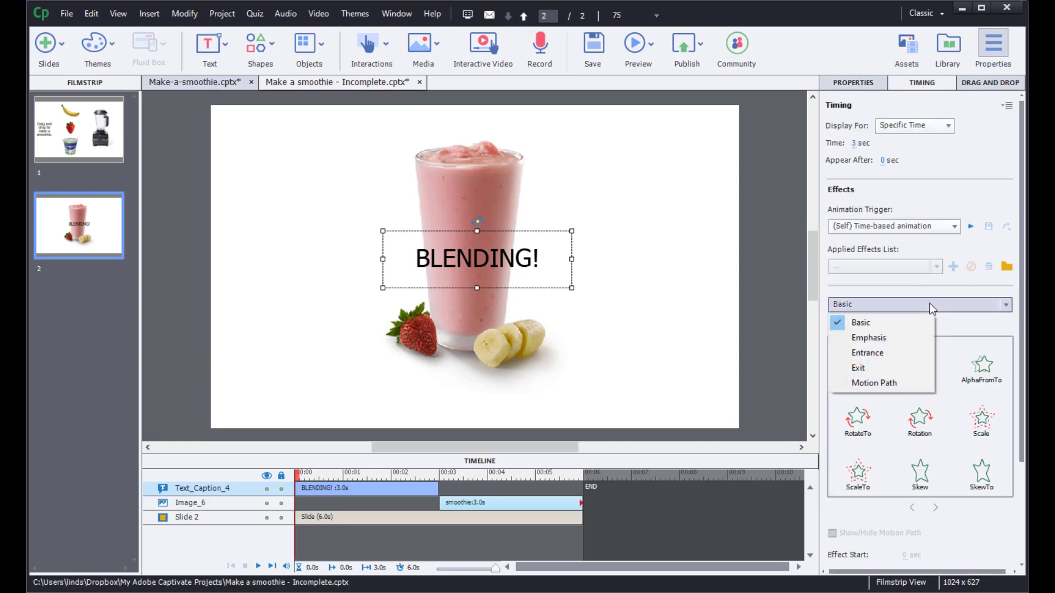
pyautogui.click(888, 334)
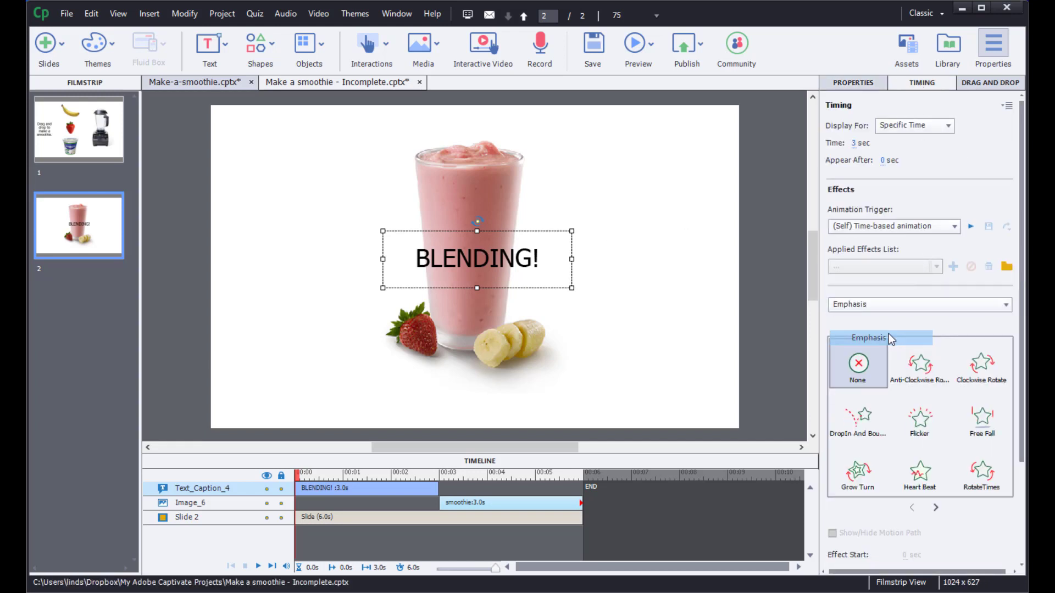
pyautogui.click(920, 418)
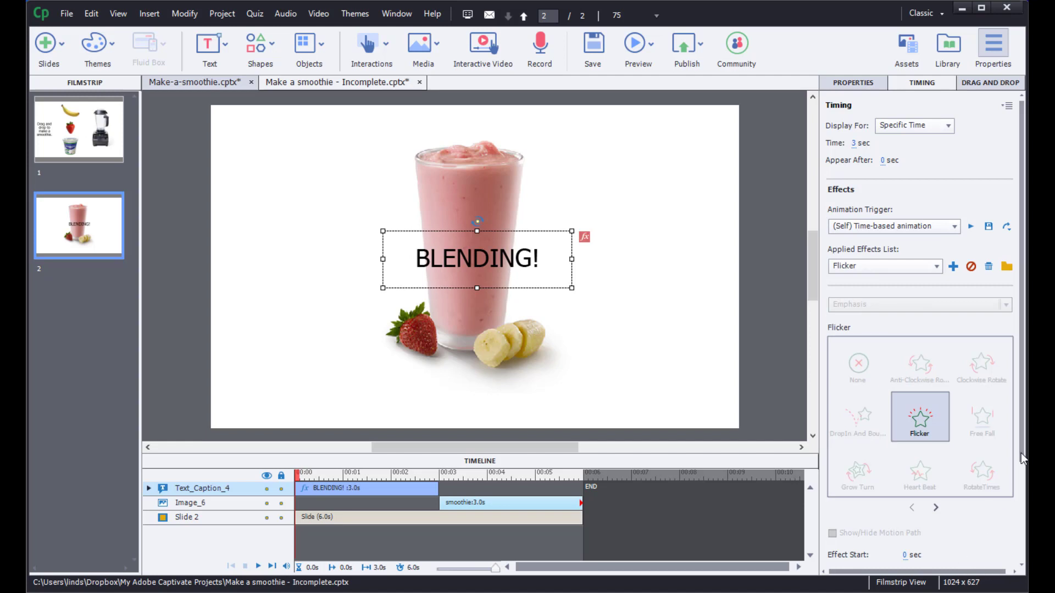
# Step: Set the Flicker effect's duration to 3 seconds
pyautogui.moveTo(1021, 453); pyautogui.dragTo(1021, 532)
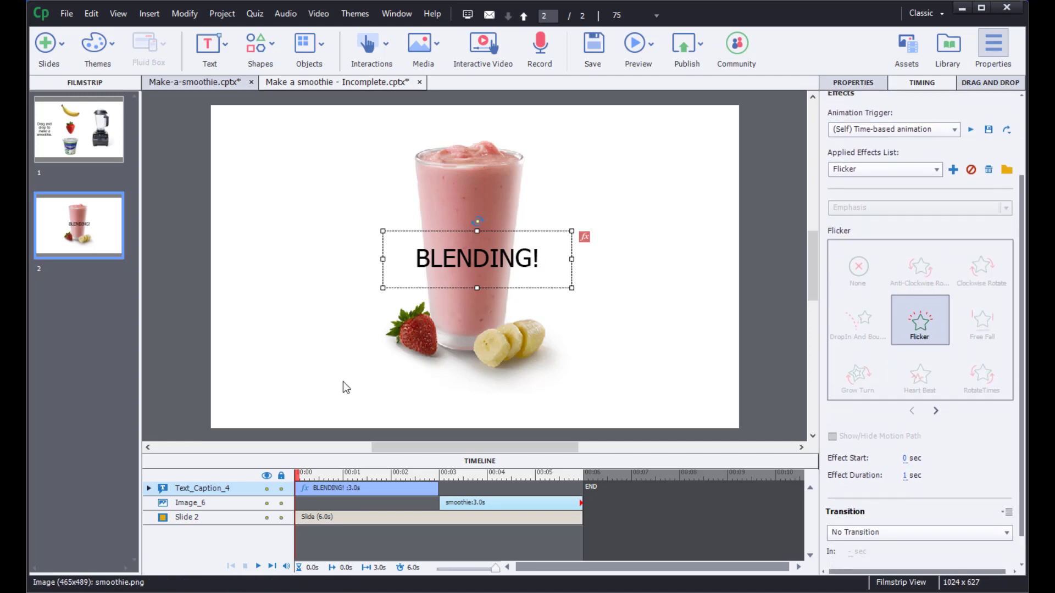
pyautogui.click(904, 477)
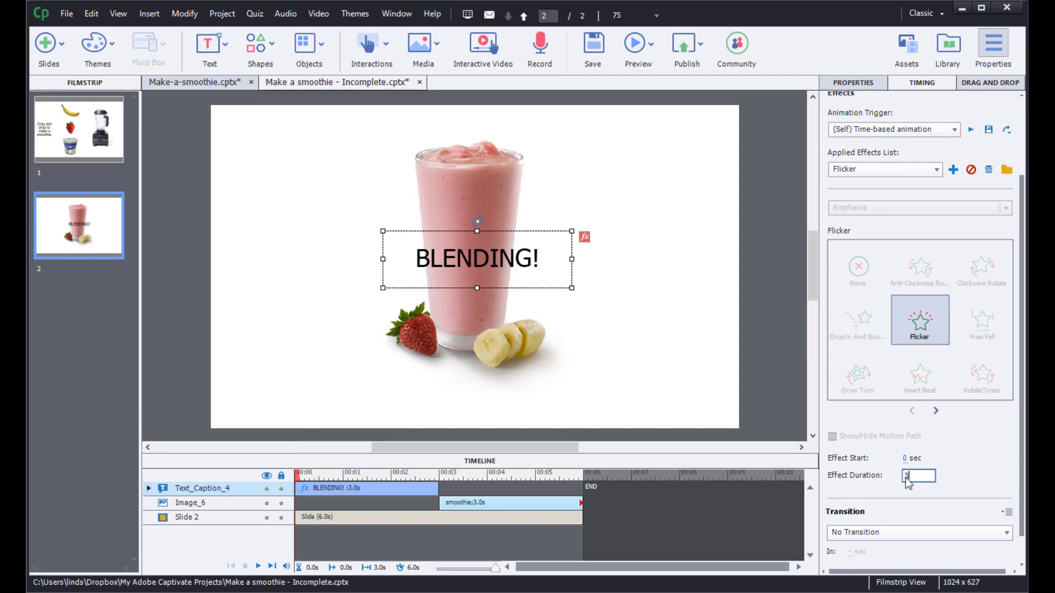
pyautogui.press('Return')
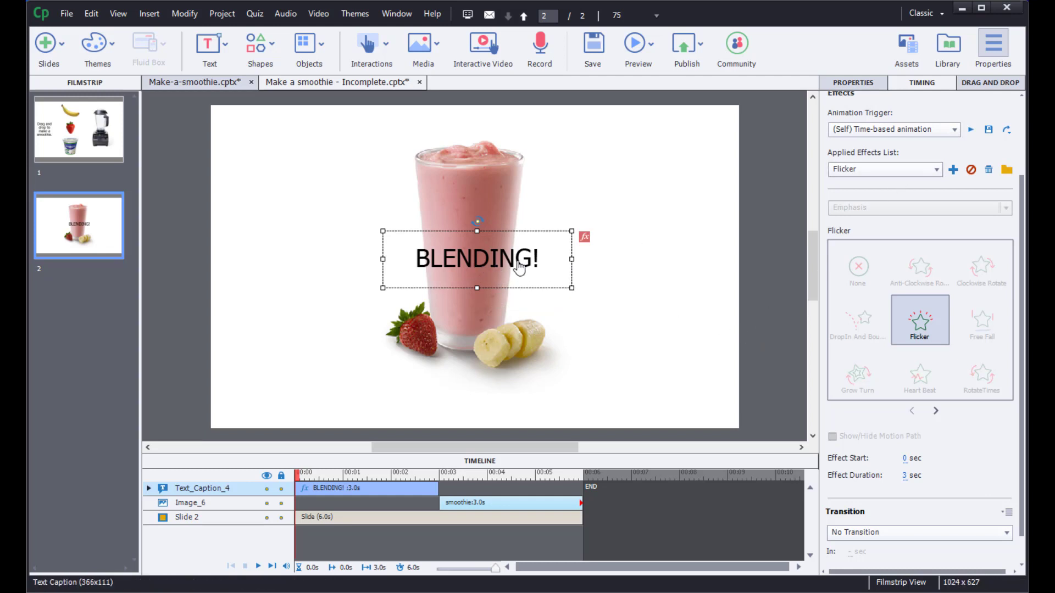
# Step: Apply the Zoom In entrance effect to the smoothie image on slide 2
pyautogui.click(479, 149)
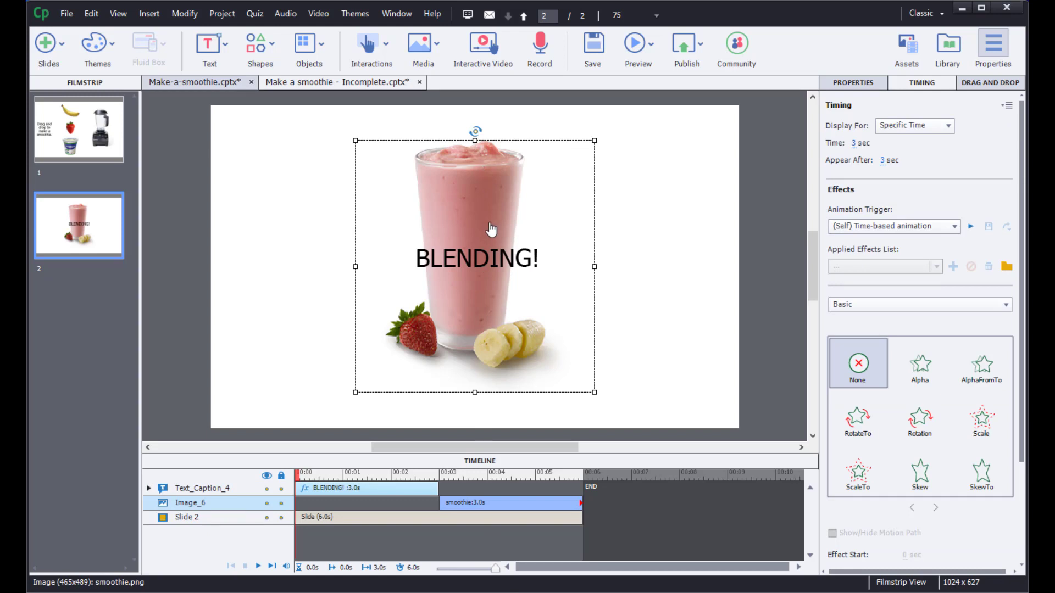
pyautogui.click(879, 305)
pyautogui.click(860, 353)
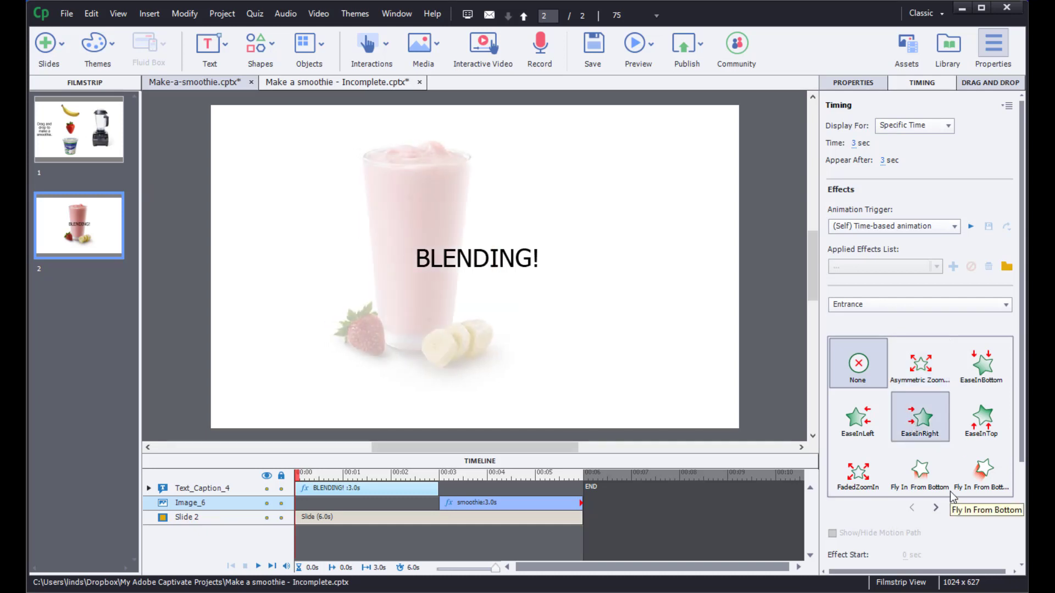
pyautogui.click(935, 507)
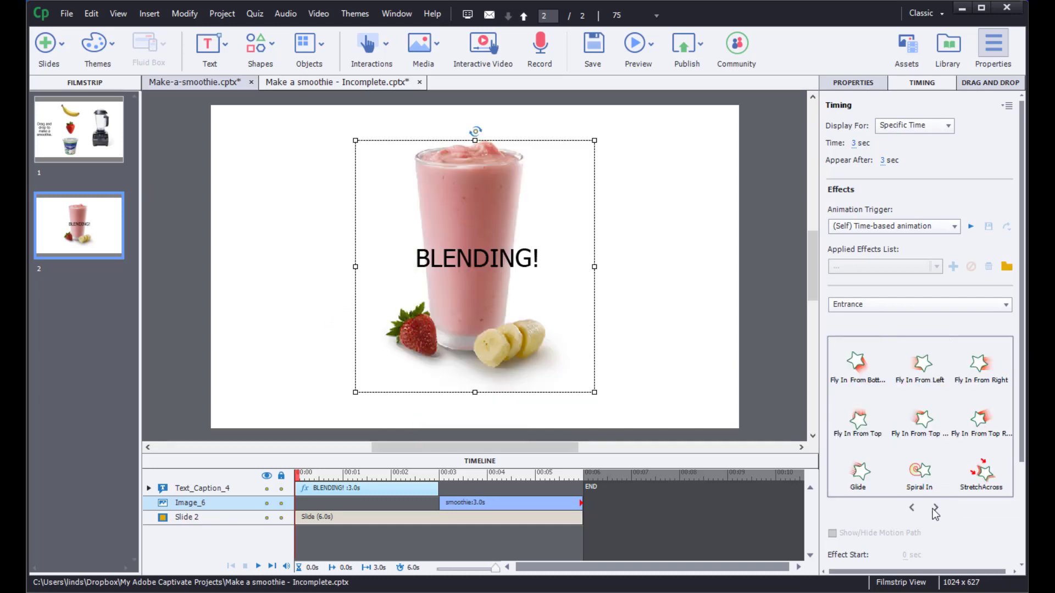
pyautogui.click(934, 509)
pyautogui.click(922, 417)
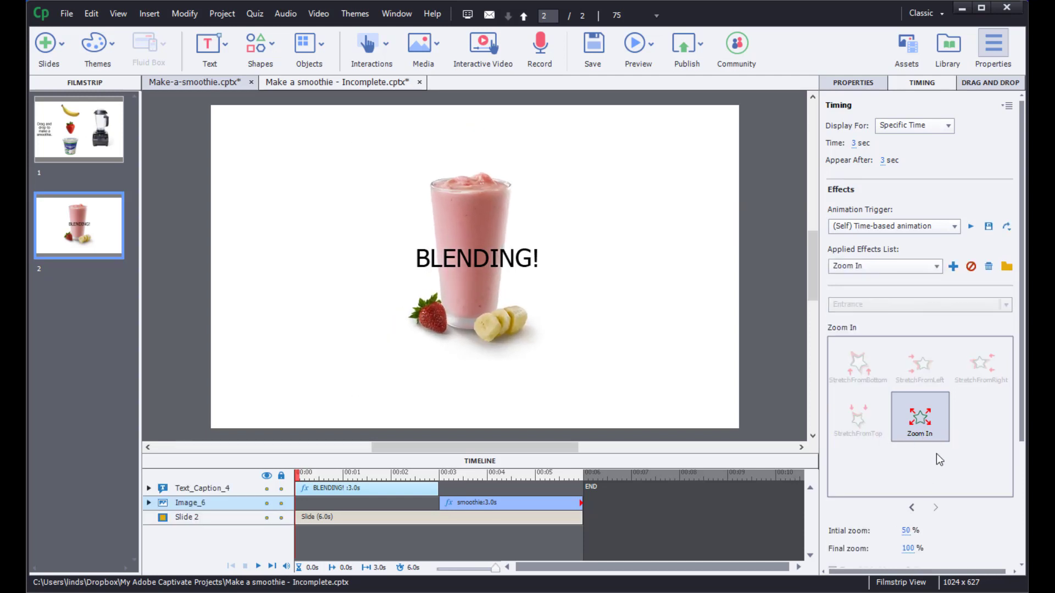
pyautogui.scroll(-4, 1013, 493)
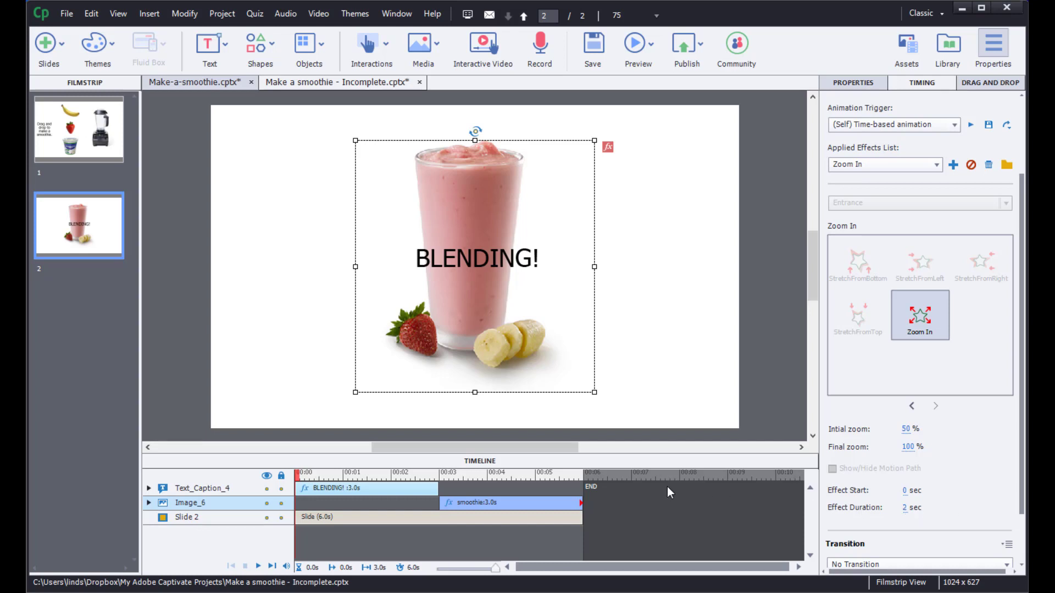
# Step: Preview the whole project from slide 1, dropping the banana, strawberry and yogurt onto the blender to check slide 2's animations, and close the preview
pyautogui.click(76, 132)
pyautogui.click(644, 45)
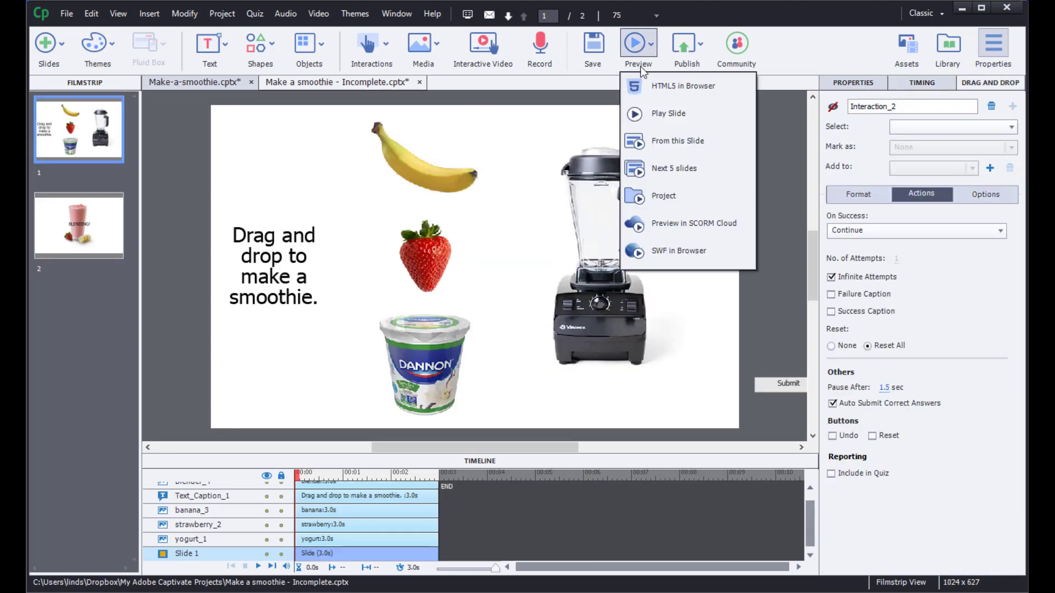
pyautogui.click(673, 203)
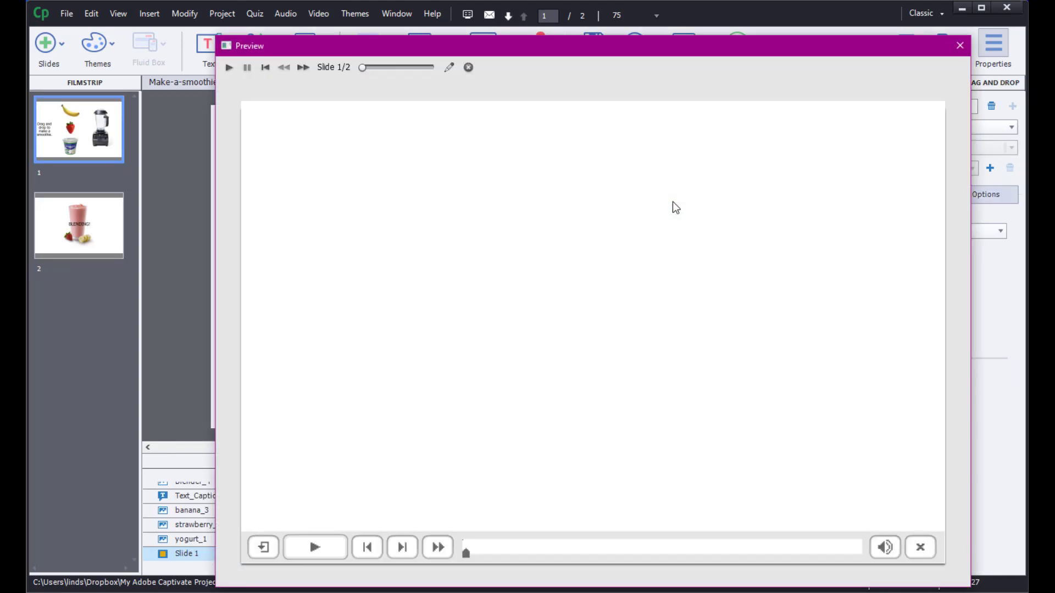
pyautogui.click(591, 311)
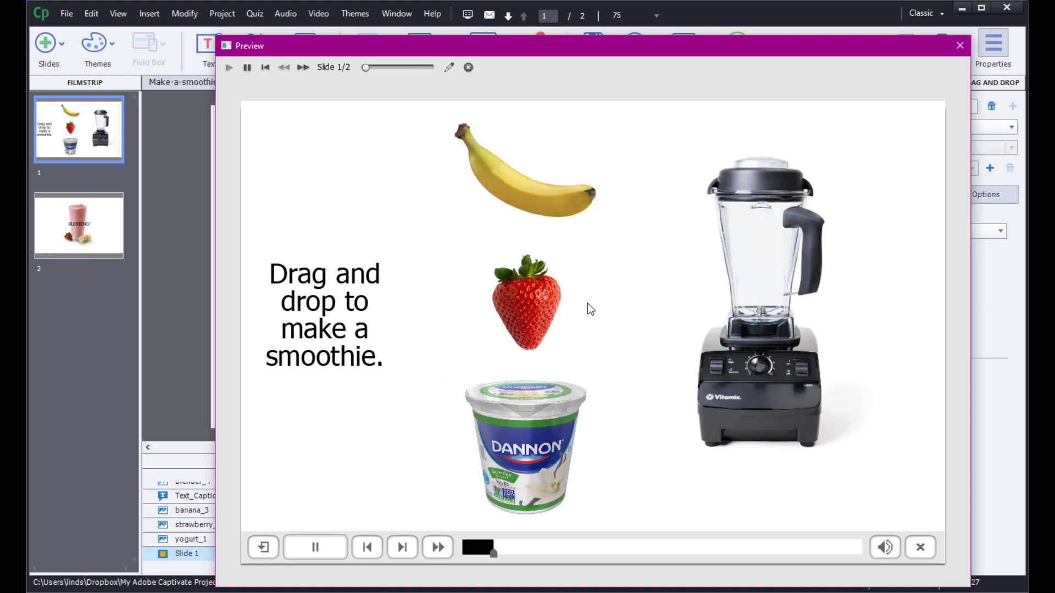
pyautogui.moveTo(531, 213); pyautogui.dragTo(786, 324)
pyautogui.moveTo(527, 293); pyautogui.dragTo(794, 299)
pyautogui.moveTo(504, 456); pyautogui.dragTo(769, 310)
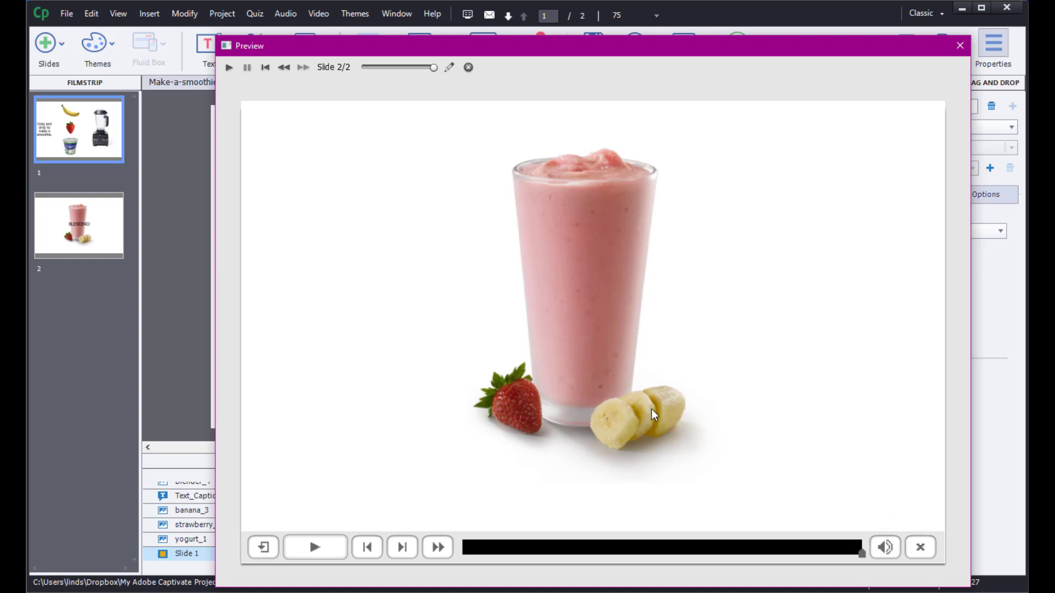
pyautogui.click(920, 548)
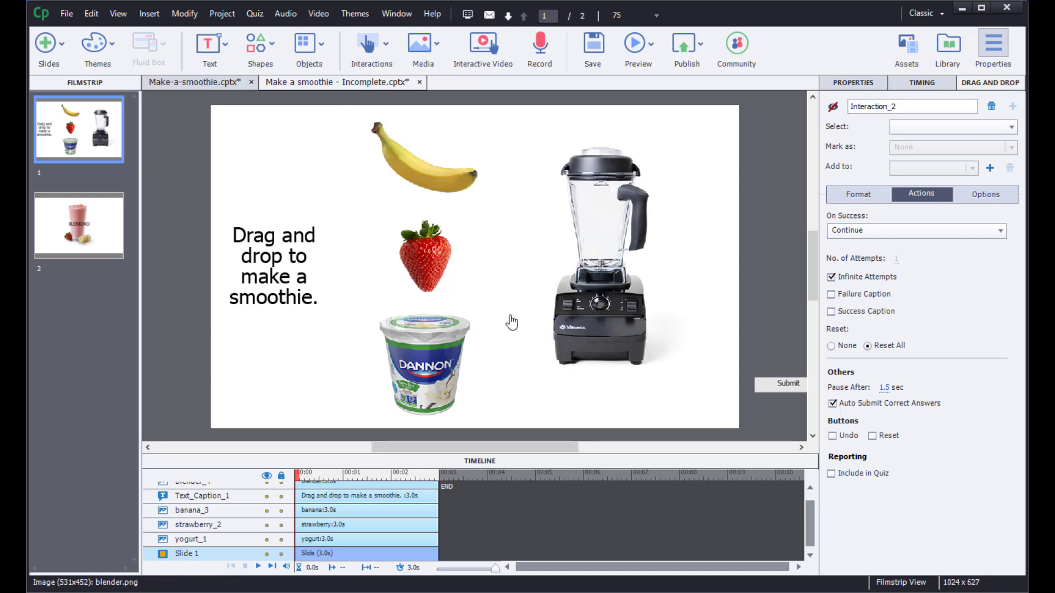
# Step: Switch to the open Make-a-smoothie.cptx project
pyautogui.click(219, 83)
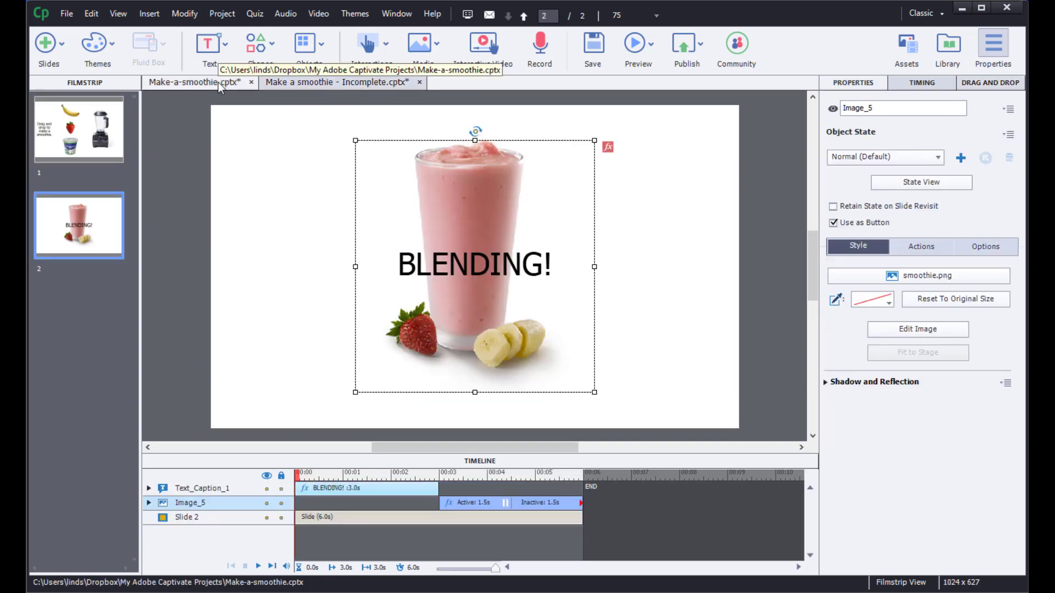